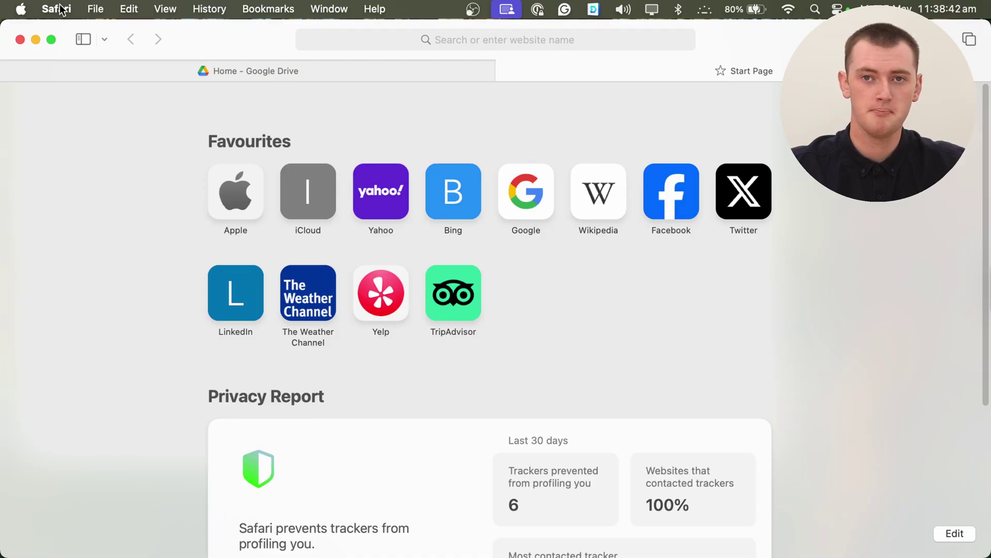
# - Open Safari's General settings and show the File download location choices
pyautogui.click(65, 7)
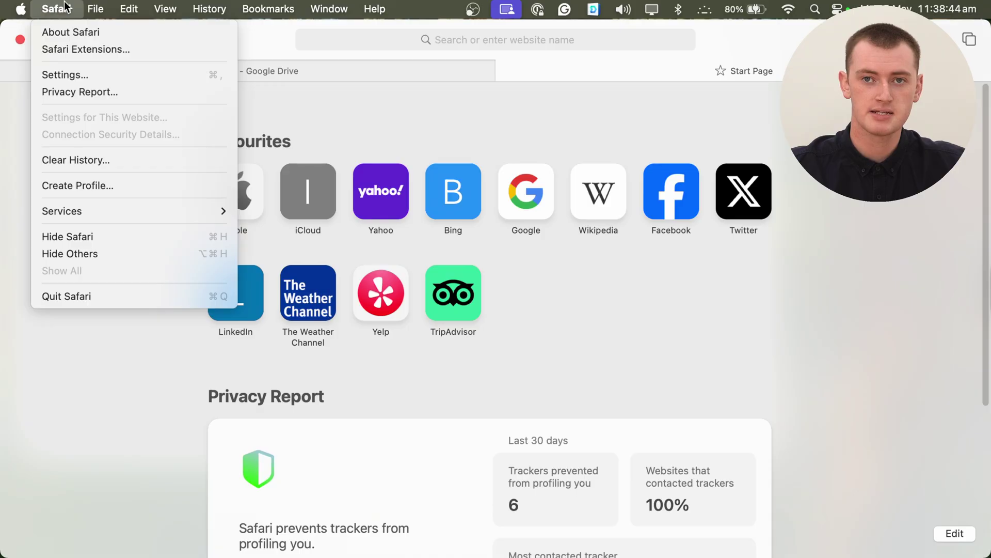
pyautogui.click(69, 75)
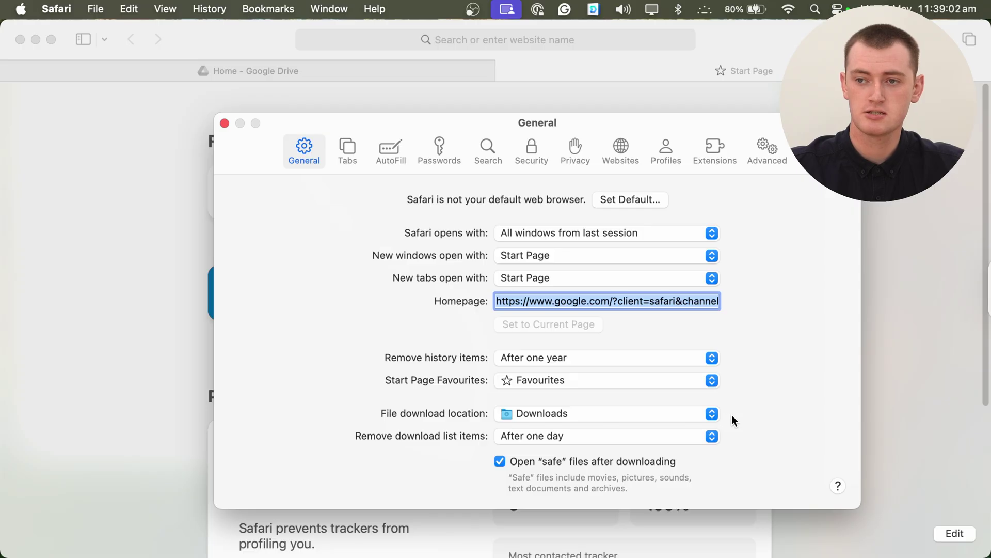
pyautogui.click(711, 416)
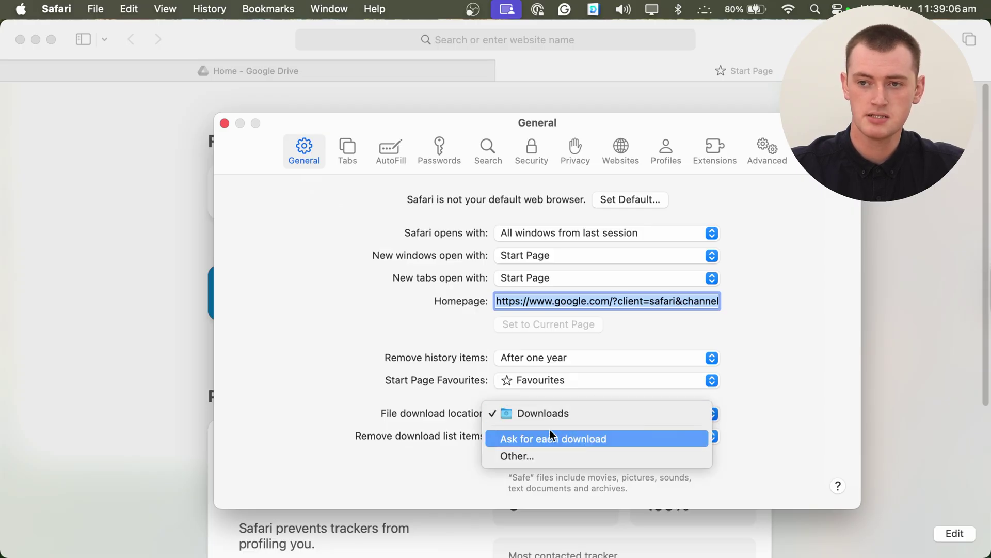
# - Choose Other… as the download location and browse Desktop, Example Folder, Cool Files and Extreme Pro
pyautogui.click(531, 455)
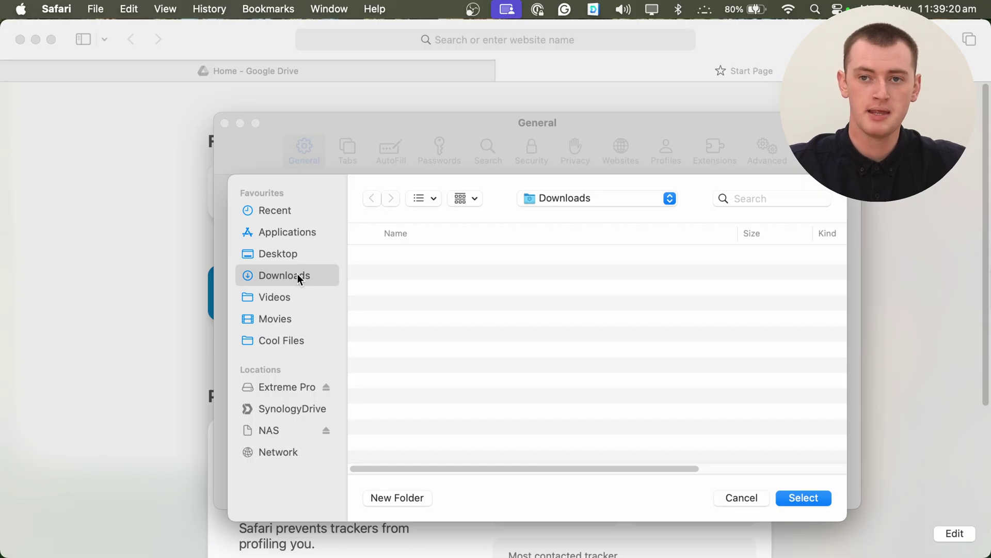
pyautogui.click(277, 254)
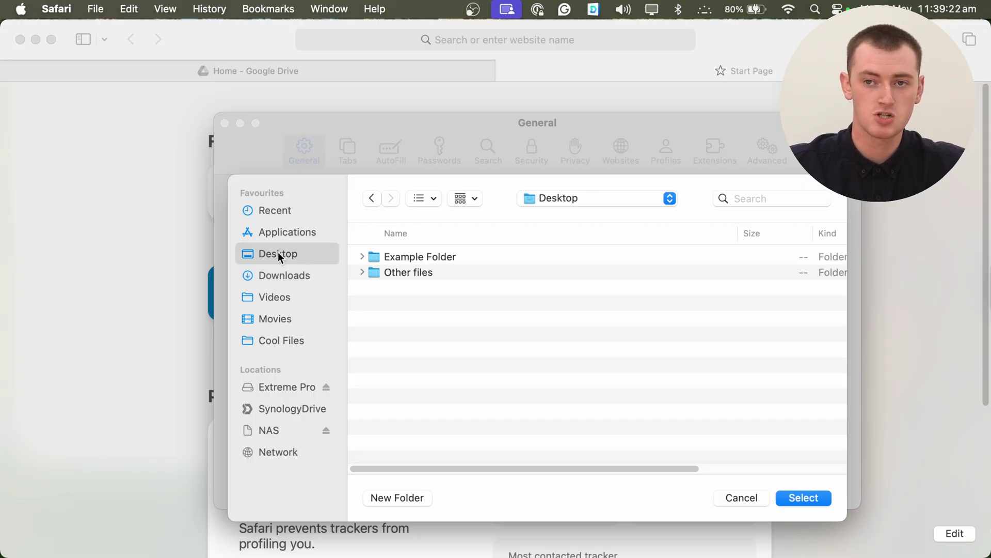
pyautogui.doubleClick(447, 256)
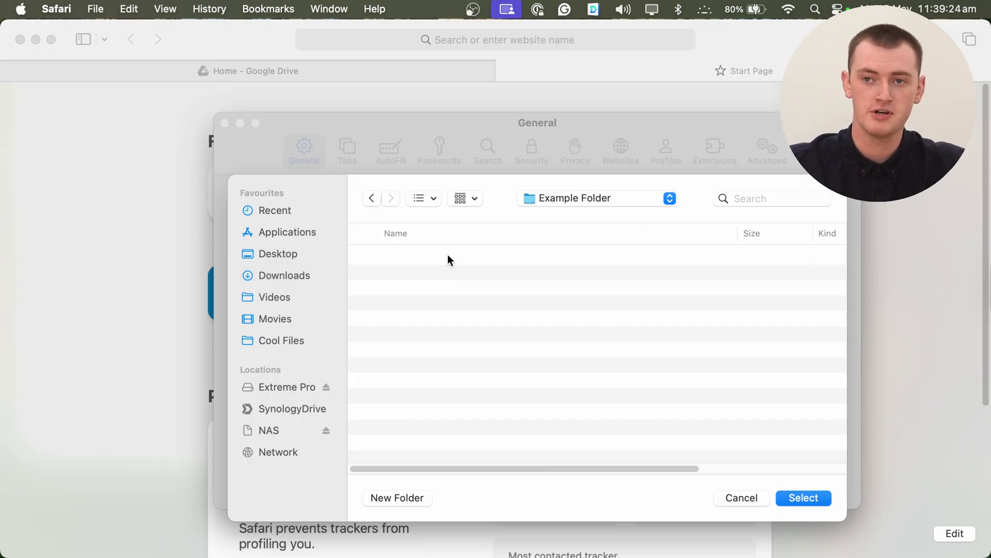
pyautogui.click(372, 198)
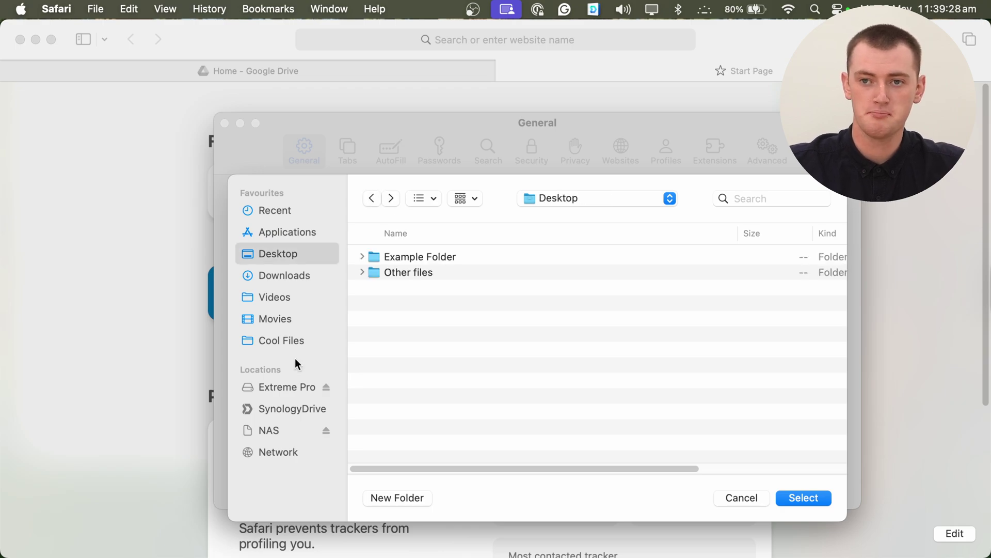
pyautogui.click(297, 340)
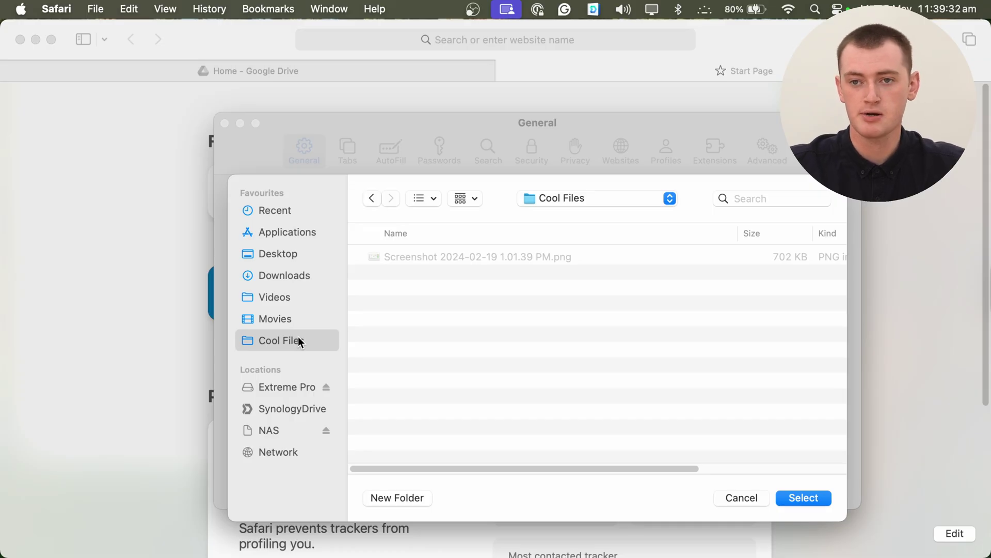
pyautogui.click(274, 388)
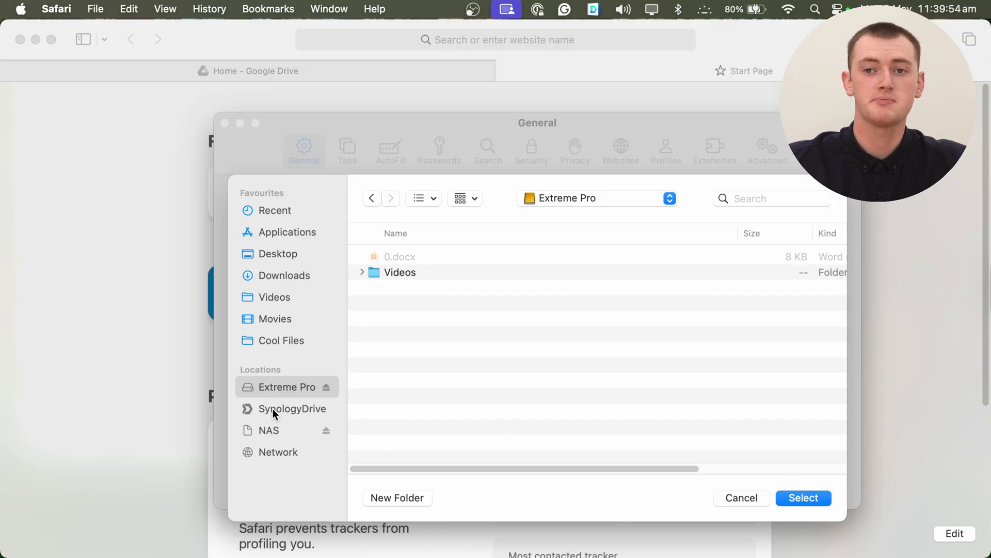
# - Select Cool Files as the download folder and close the Settings window
pyautogui.click(278, 341)
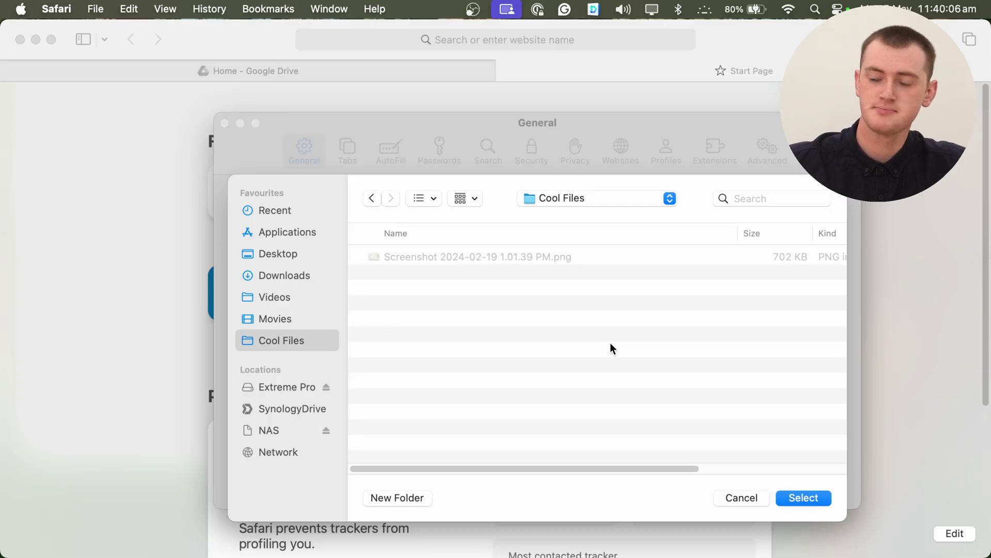
pyautogui.click(798, 498)
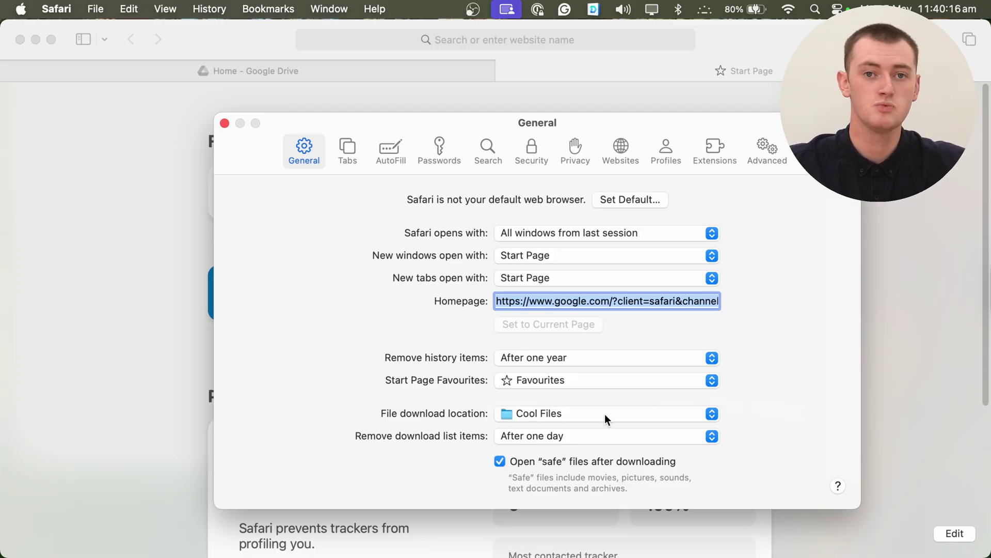
pyautogui.press('super+w')
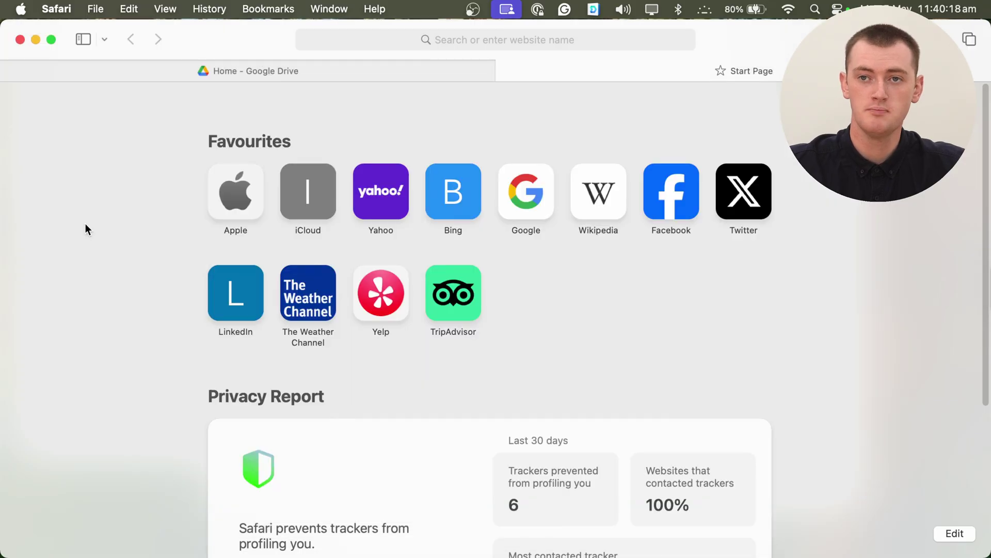
# - In Google Drive's My Drive, select Document About Apples and download it
pyautogui.click(312, 81)
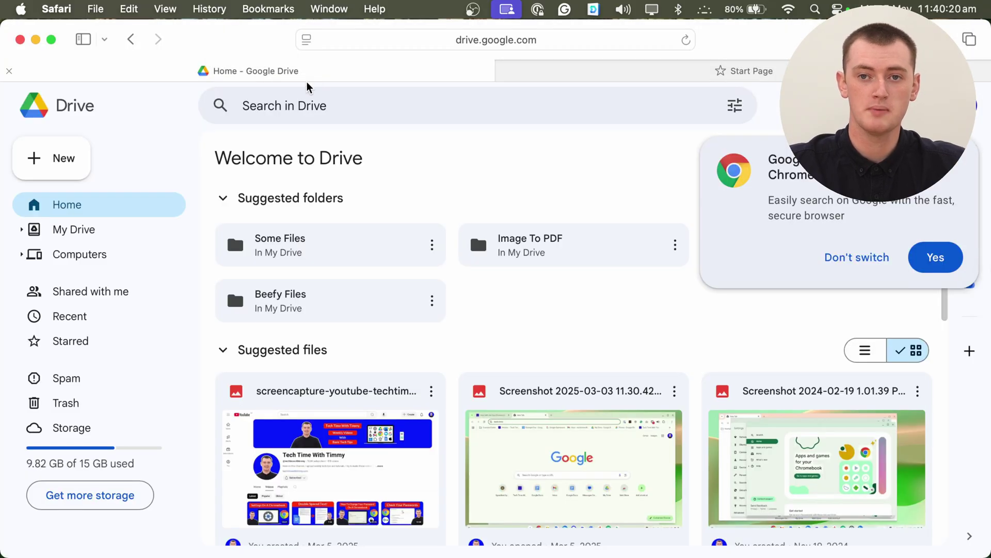
pyautogui.click(134, 239)
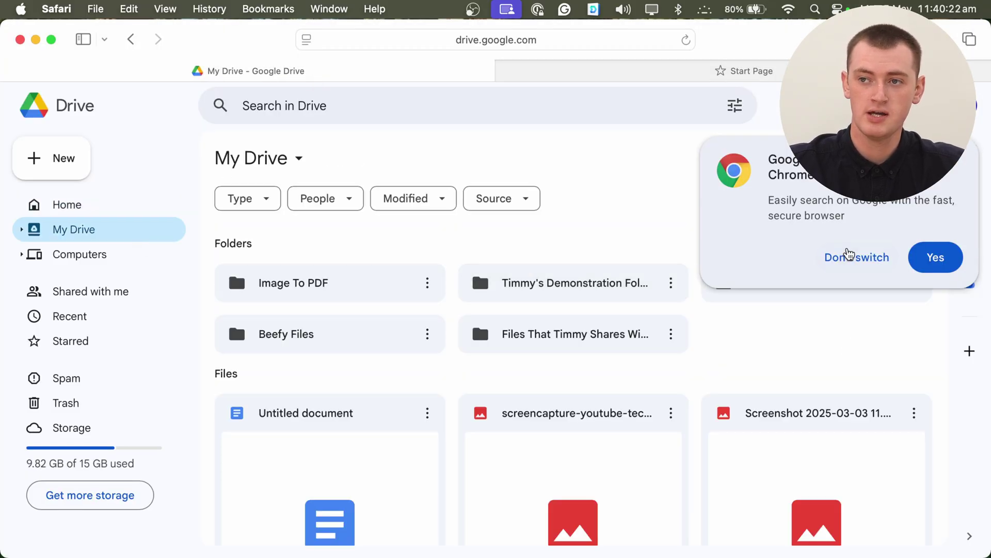
pyautogui.click(851, 256)
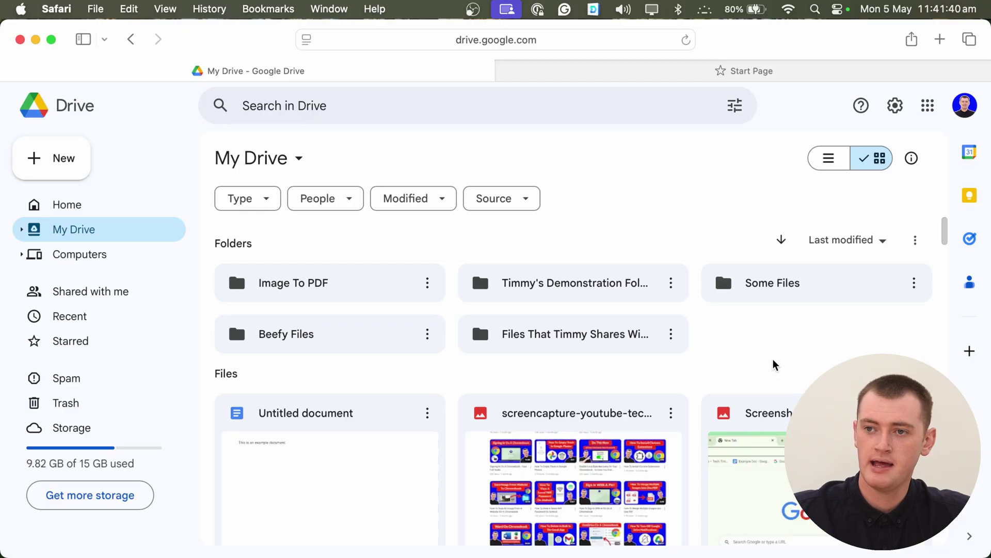
pyautogui.scroll(-3, 747, 354)
pyautogui.scroll(-5, 746, 354)
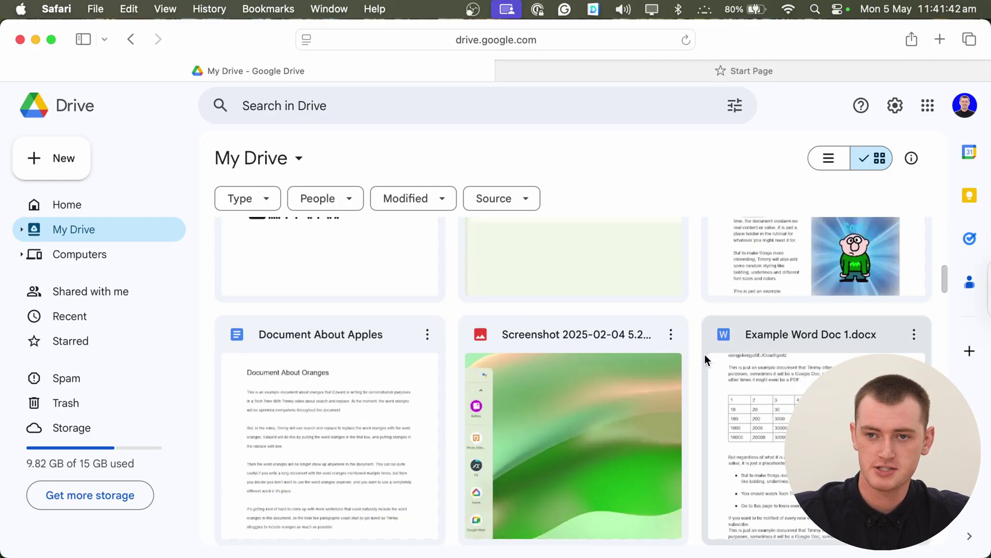
pyautogui.click(277, 345)
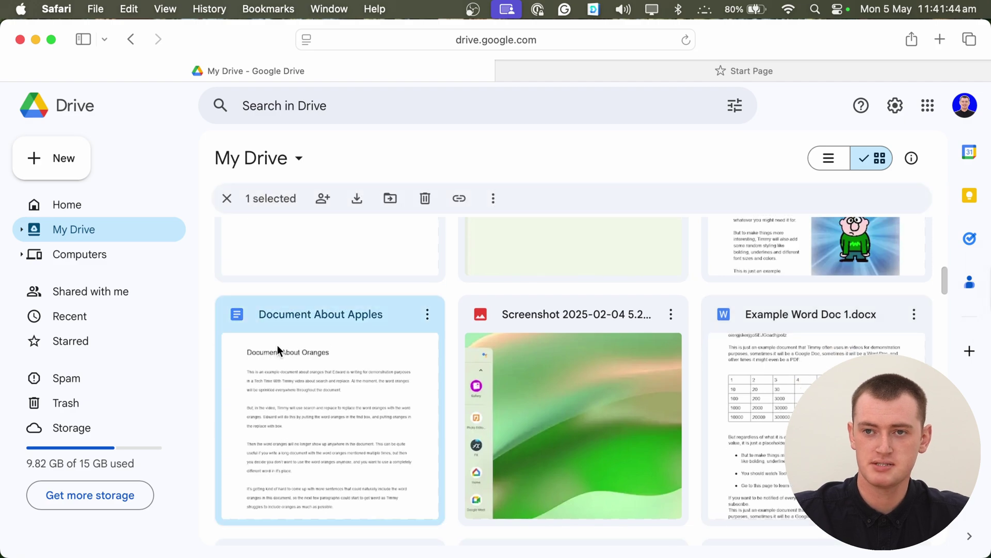
pyautogui.click(356, 199)
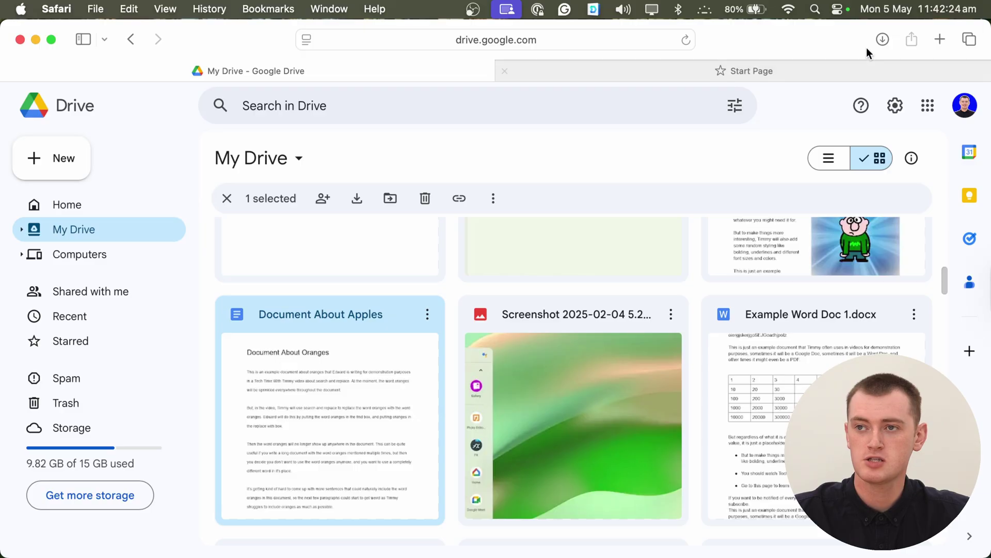
# - Check Safari's recent downloads, then bring the Finder Downloads window forward via Mission Control
pyautogui.click(883, 39)
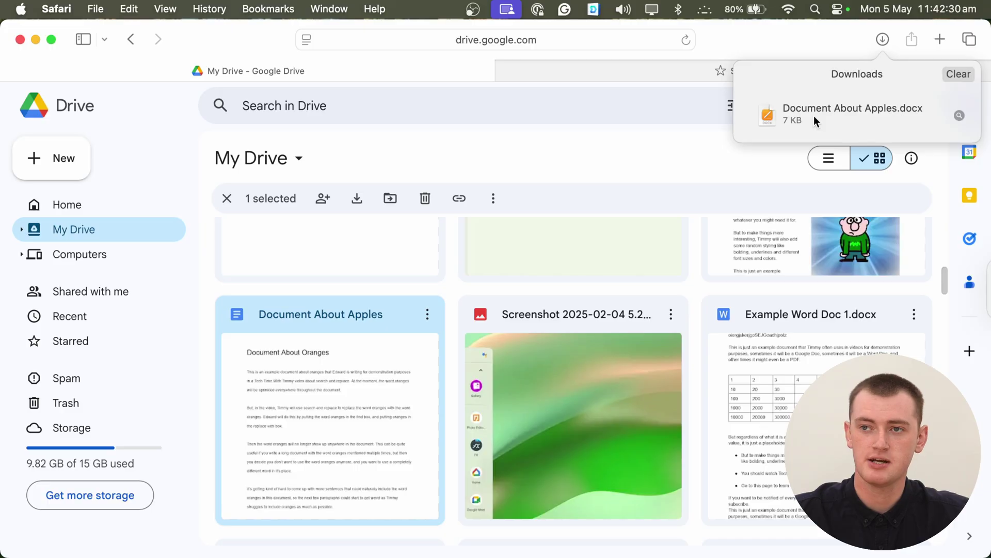
pyautogui.click(649, 141)
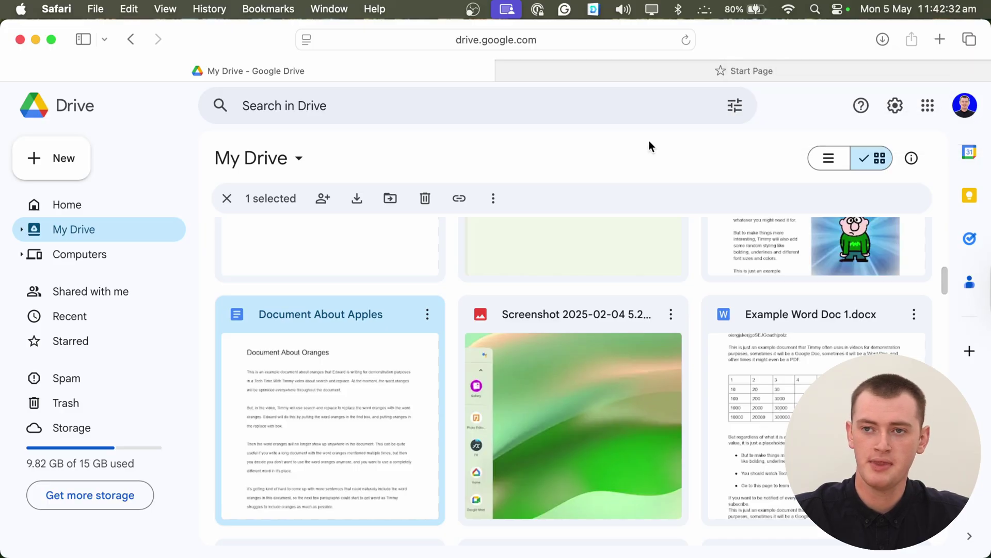
pyautogui.hotkey('ctrl', 'Up')
pyautogui.click(131, 171)
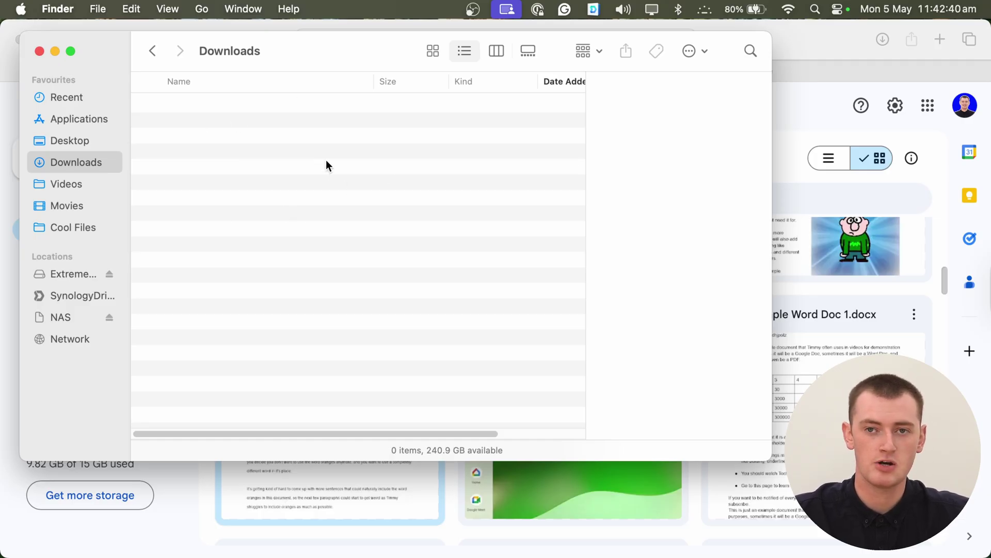
# - View Document About Apples.docx in Finder's Cool Files folder, then return to Safari's Google Drive
pyautogui.click(70, 226)
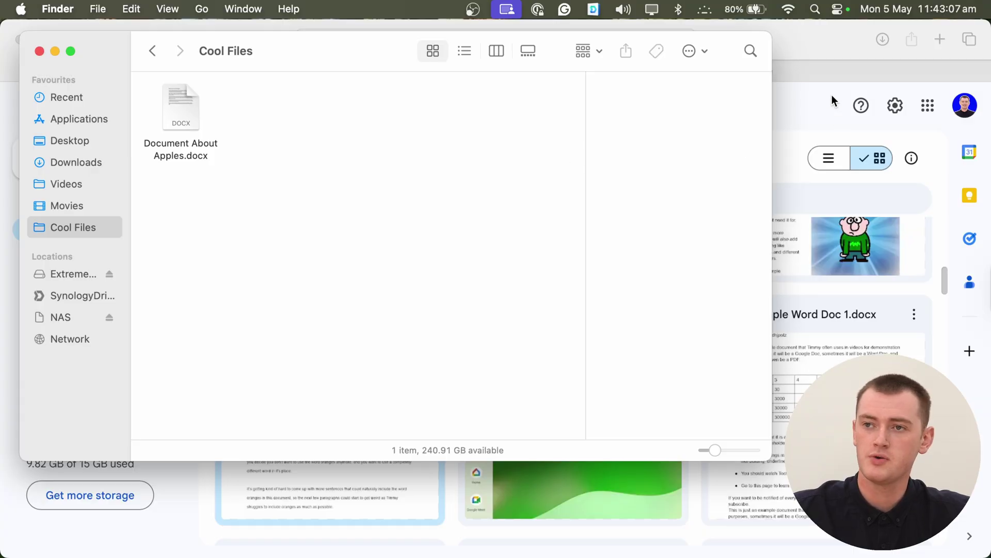
pyautogui.click(825, 99)
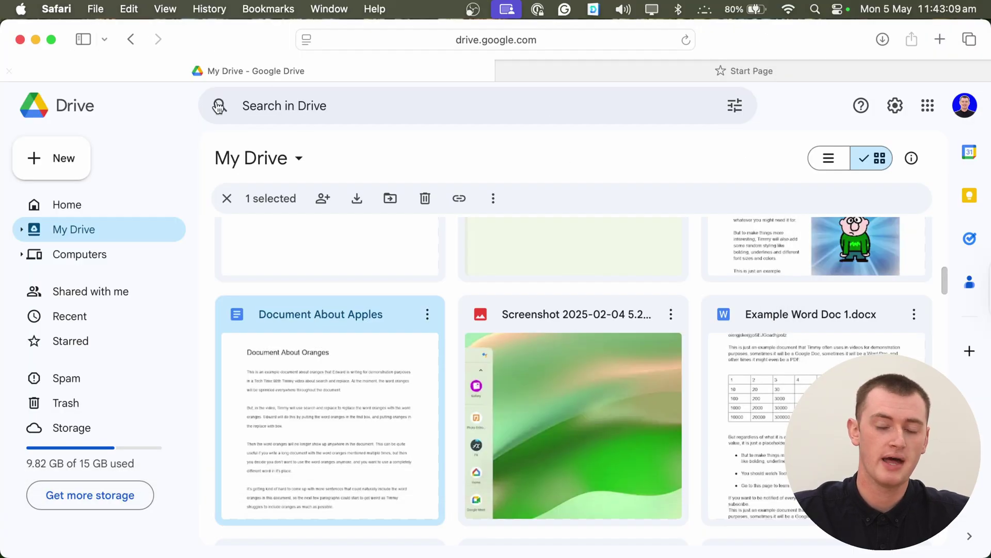
# - Set Safari's File download location to Ask for each download in General settings
pyautogui.click(55, 9)
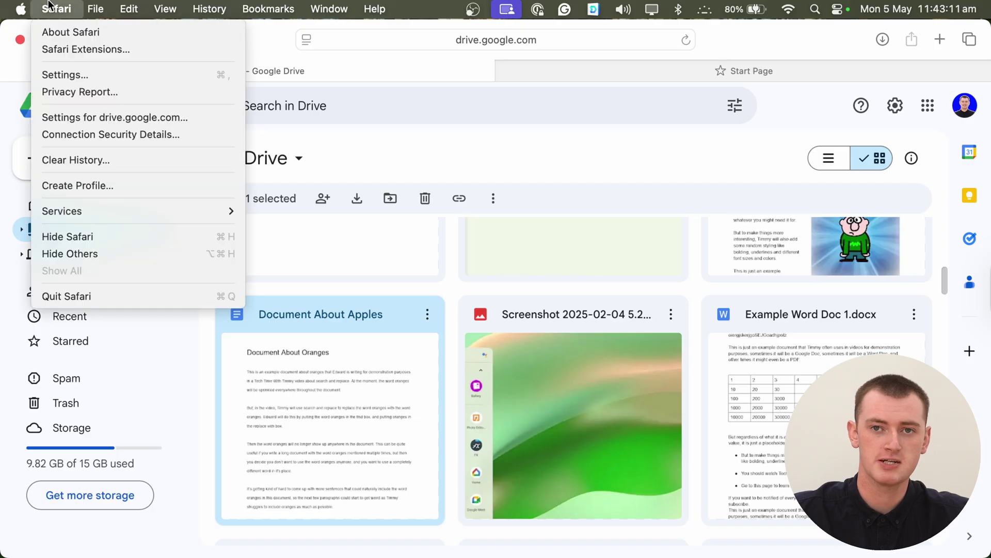
pyautogui.click(66, 68)
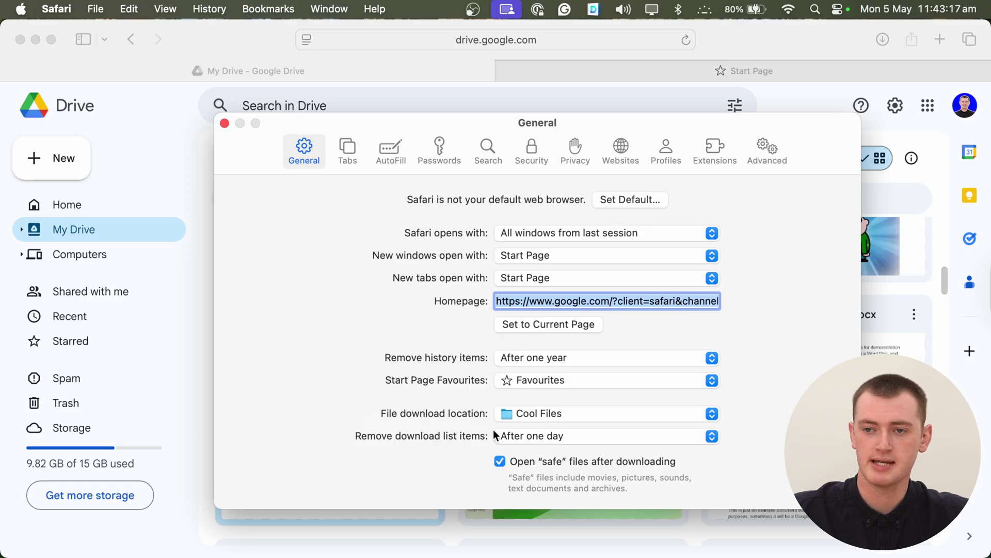
pyautogui.click(711, 414)
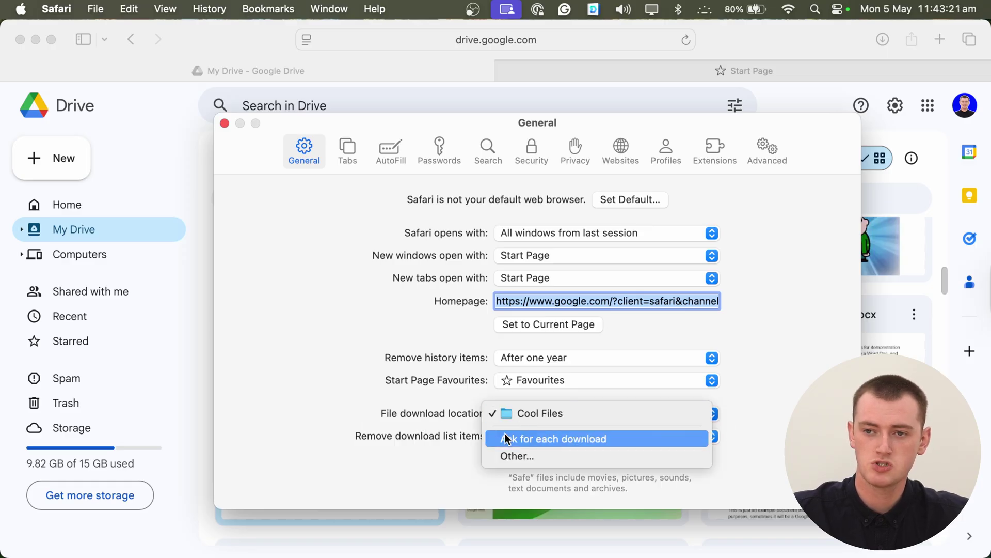
pyautogui.click(572, 438)
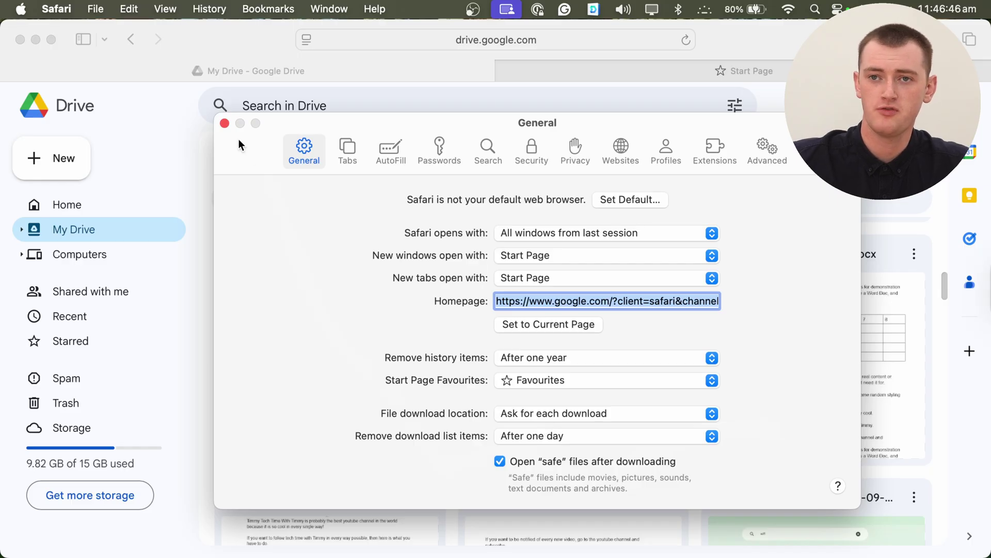
# - Close Settings, then select and download the Screenshot 2025-02-04 5.28.58 PM image in Drive
pyautogui.click(225, 124)
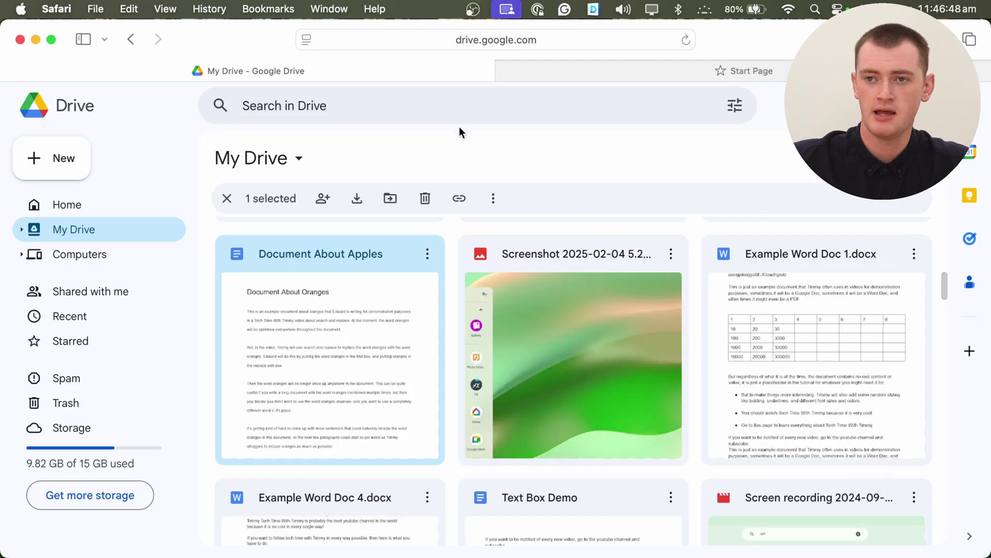
pyautogui.click(577, 337)
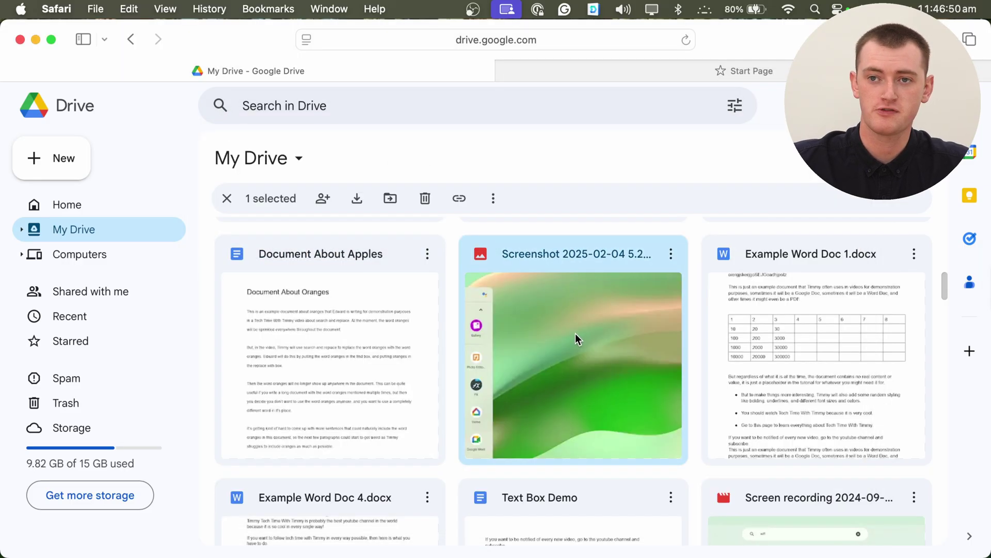
pyautogui.click(355, 198)
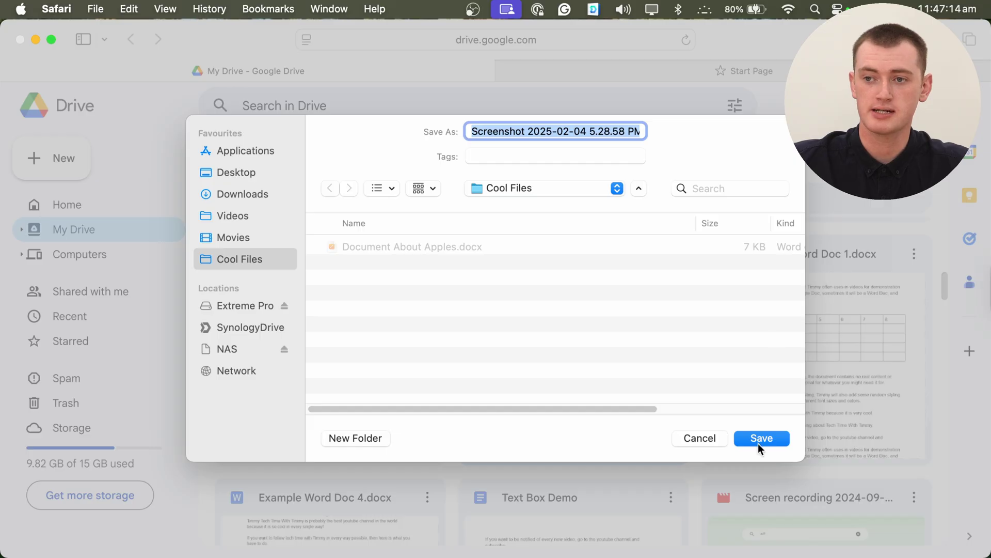
# - Browse Desktop, Extreme Pro and Downloads, then save the screenshot to the Desktop
pyautogui.click(247, 171)
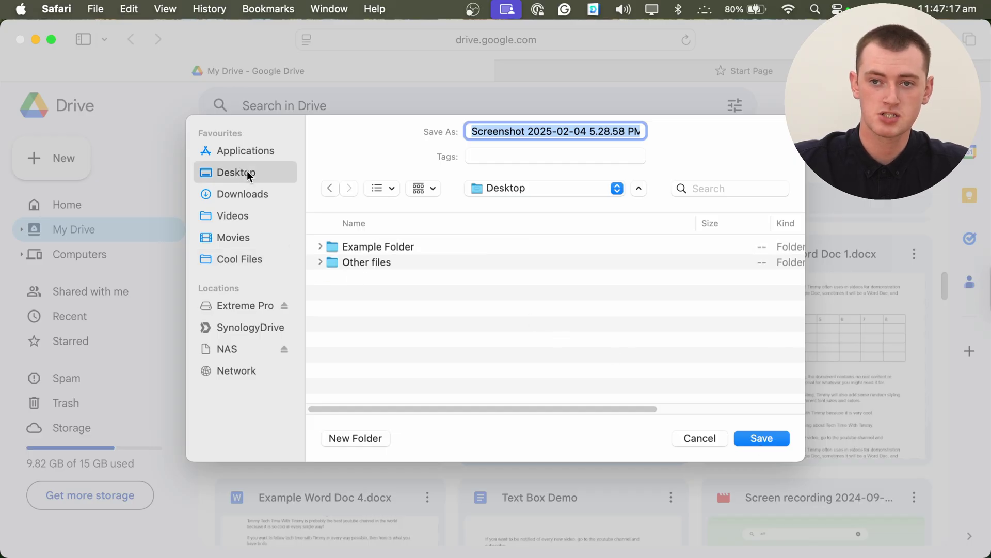
pyautogui.click(249, 306)
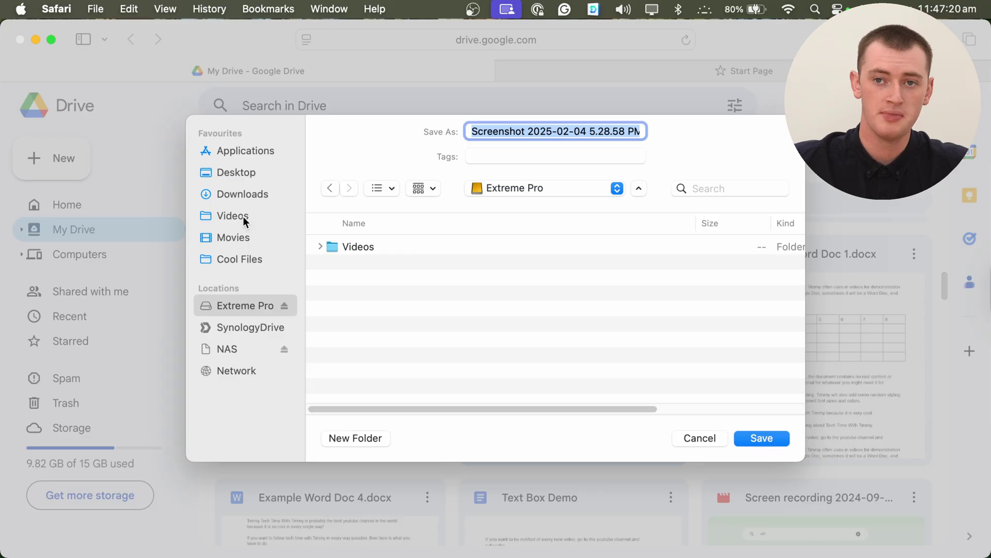
pyautogui.click(245, 197)
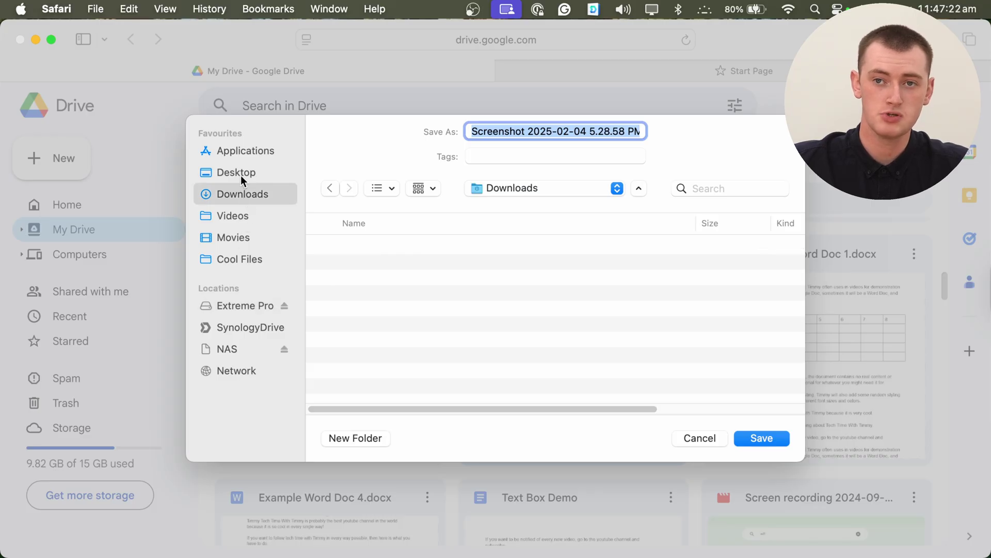
pyautogui.click(241, 175)
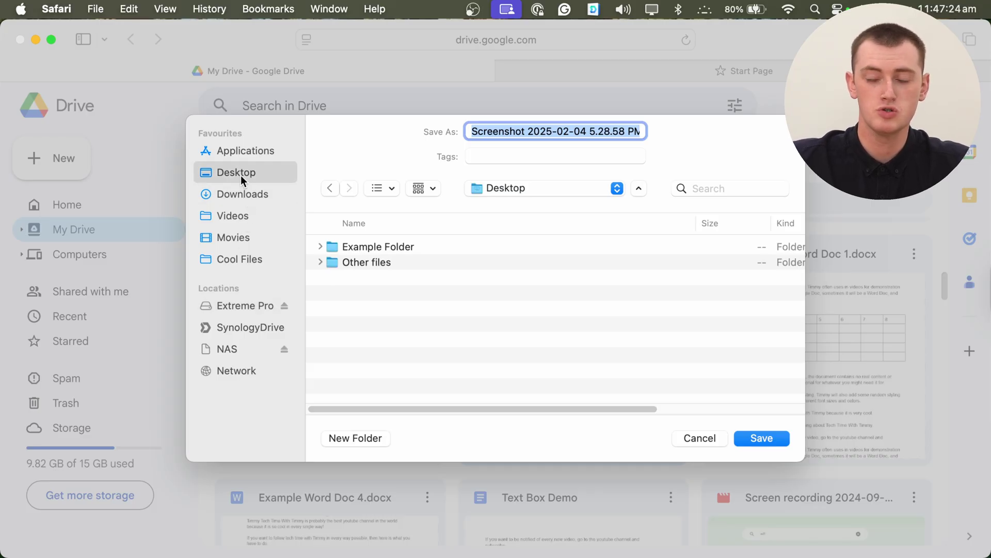
pyautogui.click(752, 439)
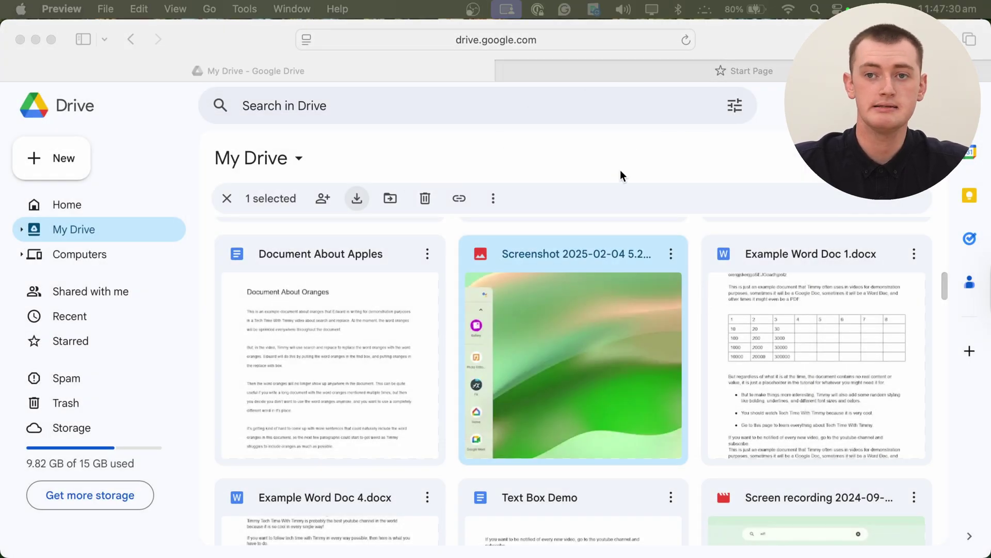
# - Bring Finder forward and open Desktop to find Screenshot 2025-02-04 5.28.58 PM.png
pyautogui.hotkey('ctrl', 'Up')
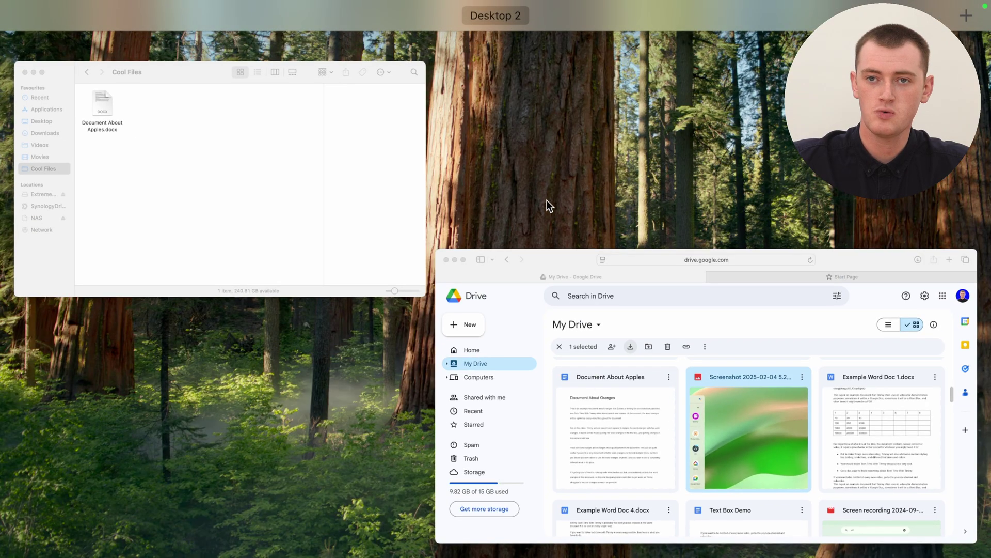
pyautogui.click(214, 178)
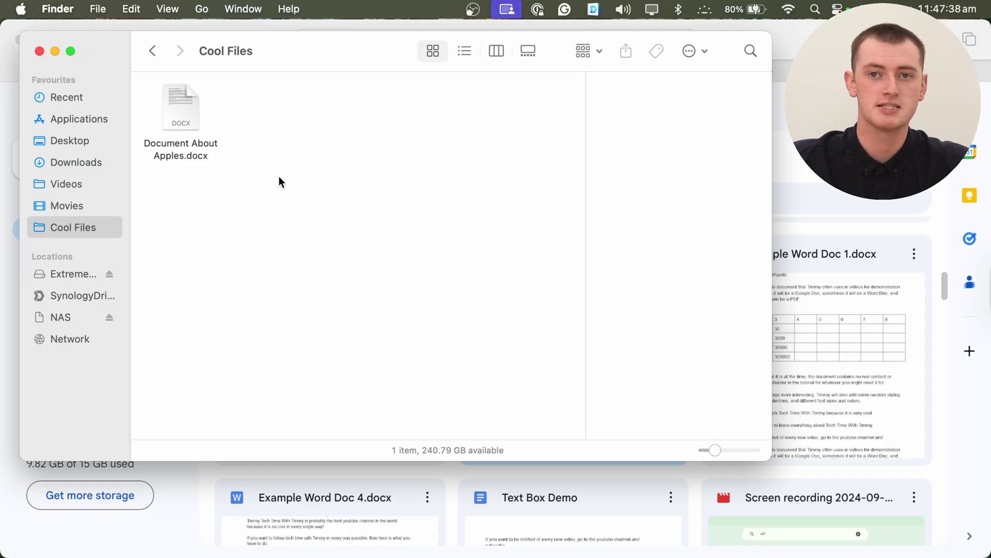
pyautogui.click(88, 136)
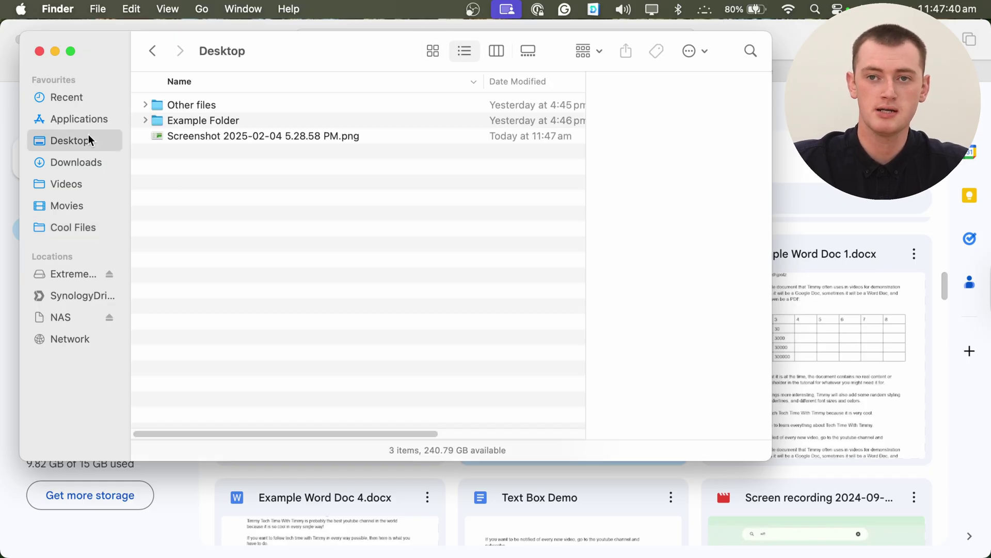